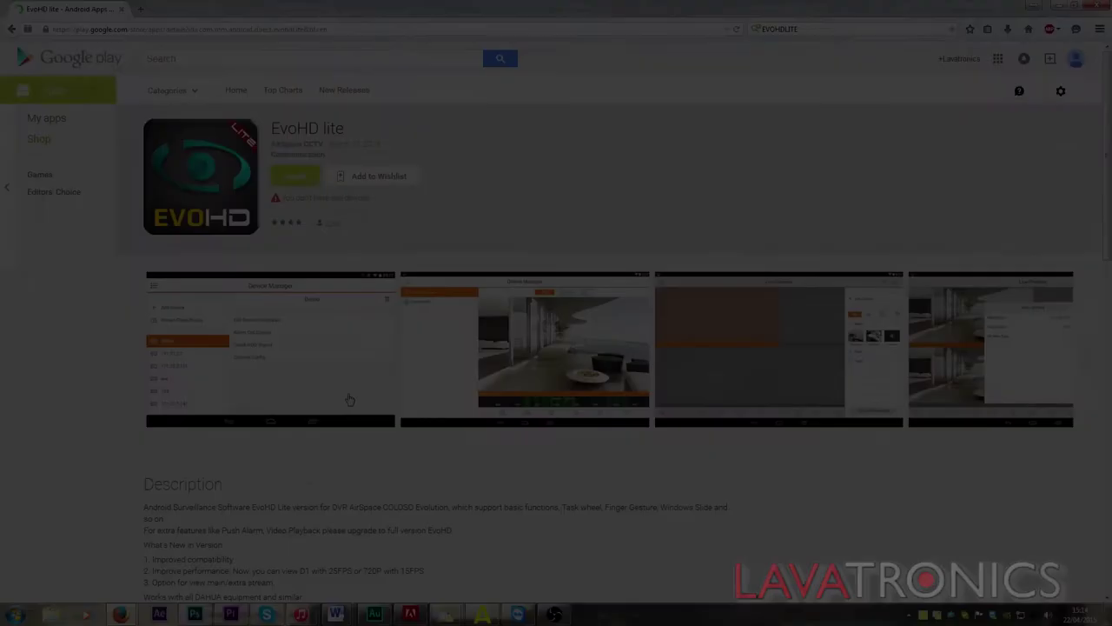
Enlarge the EvoHD lite screenshots and page through them to the portrait Live Preview
scroll(380, 178, "down", 3)
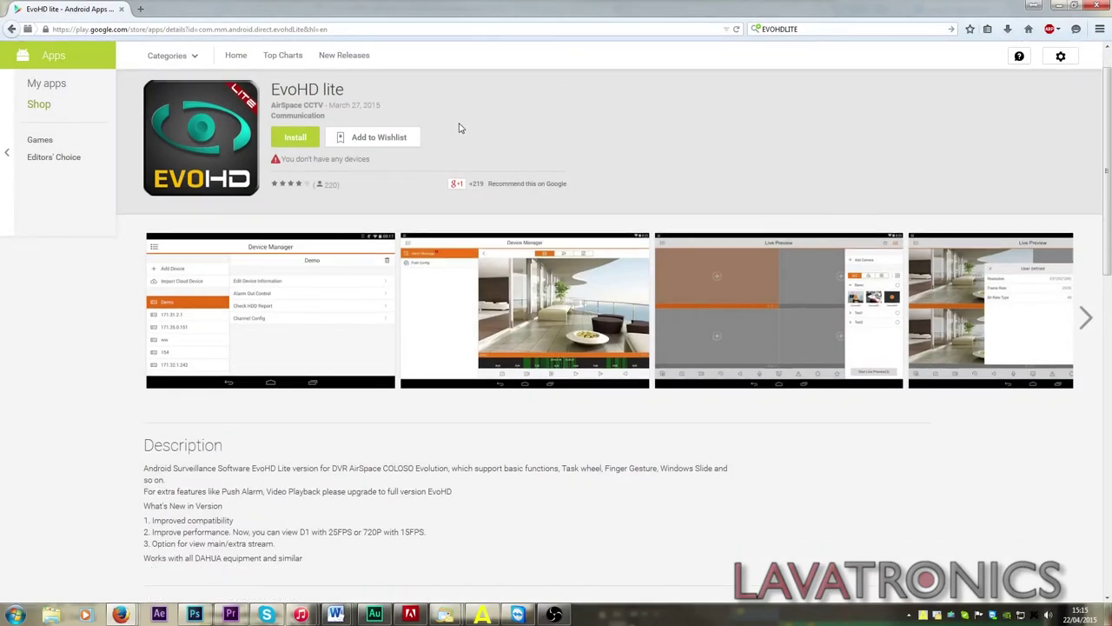
scroll(380, 178, "down", 2)
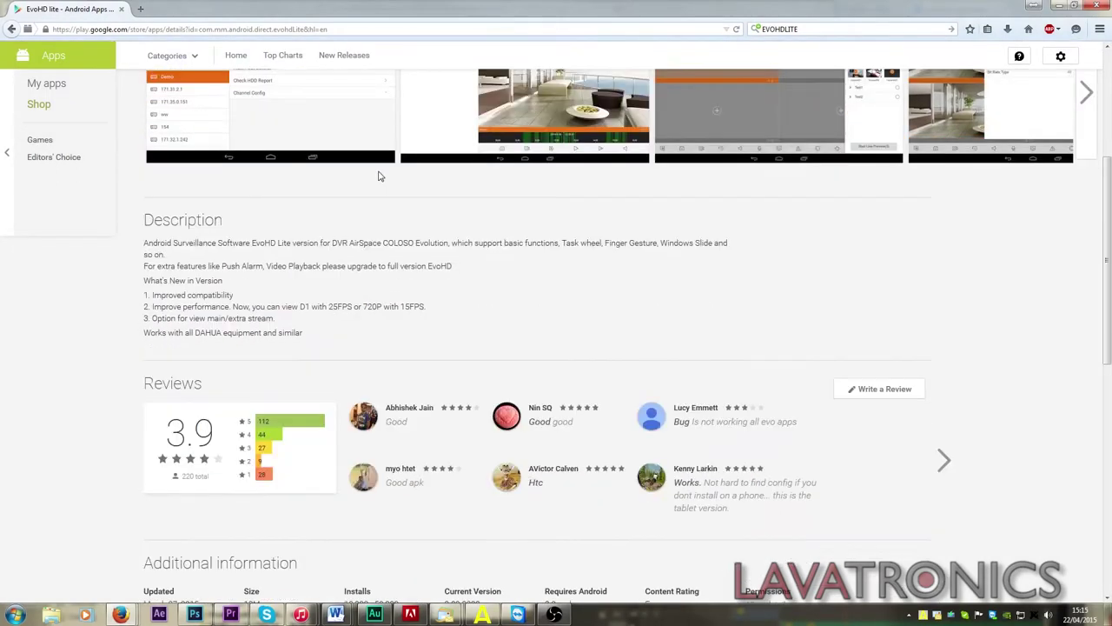
scroll(380, 177, "up", 2)
scroll(379, 177, "up", 1)
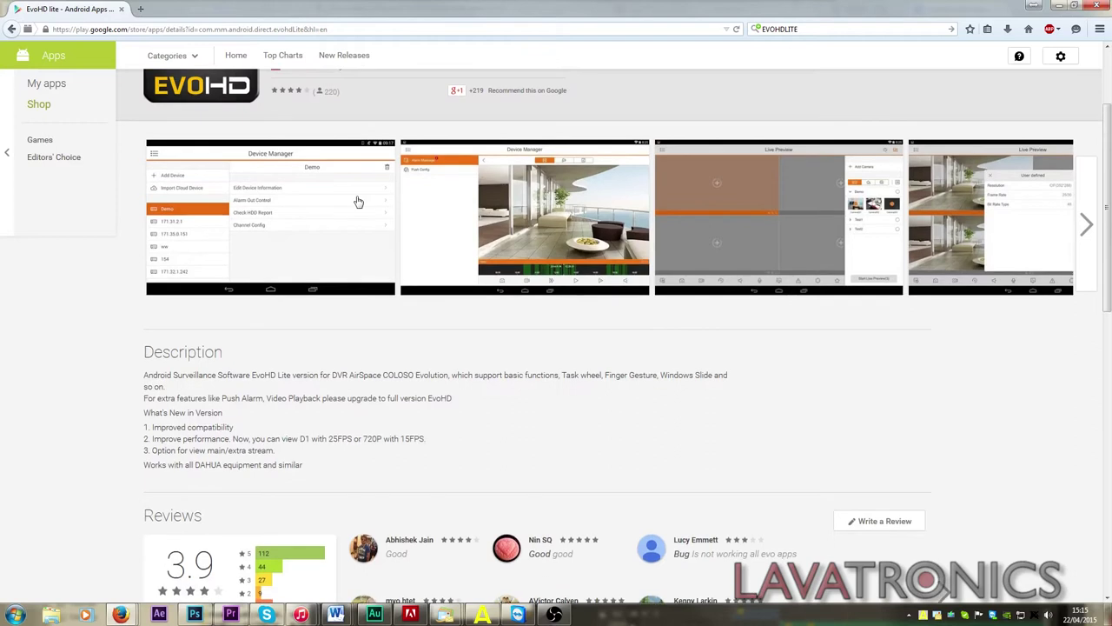
left_click(389, 225)
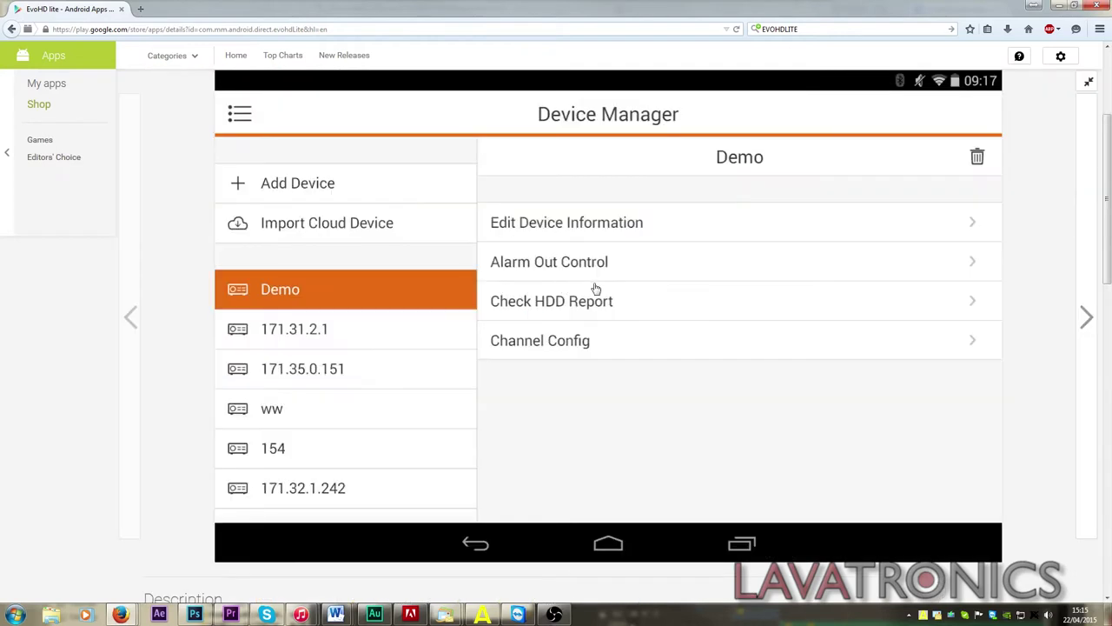
left_click(1086, 320)
left_click(1087, 321)
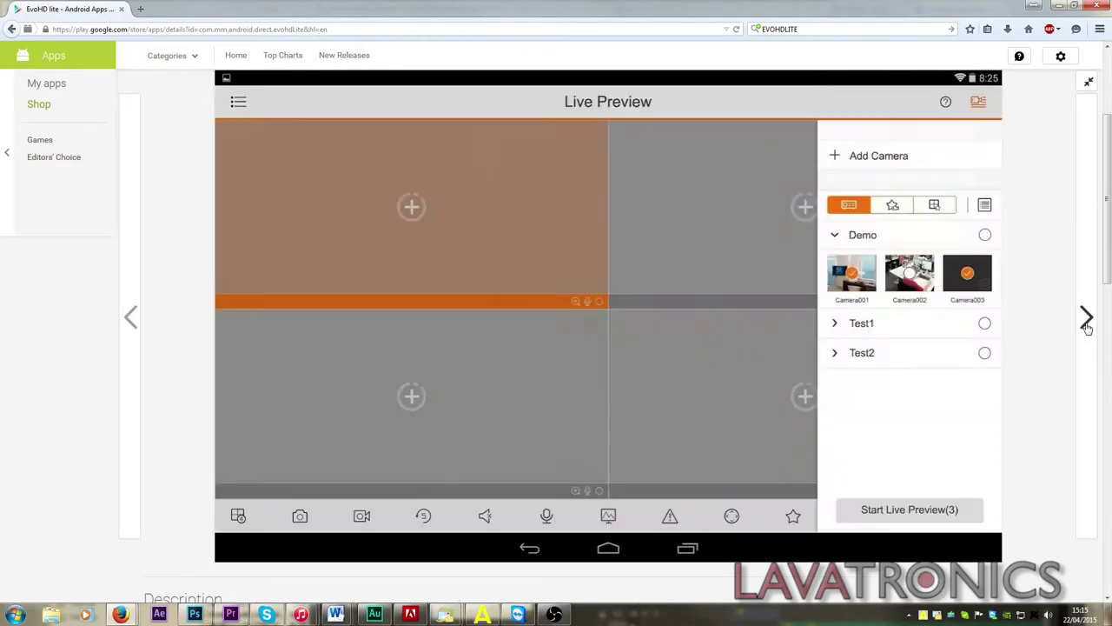
left_click(1087, 321)
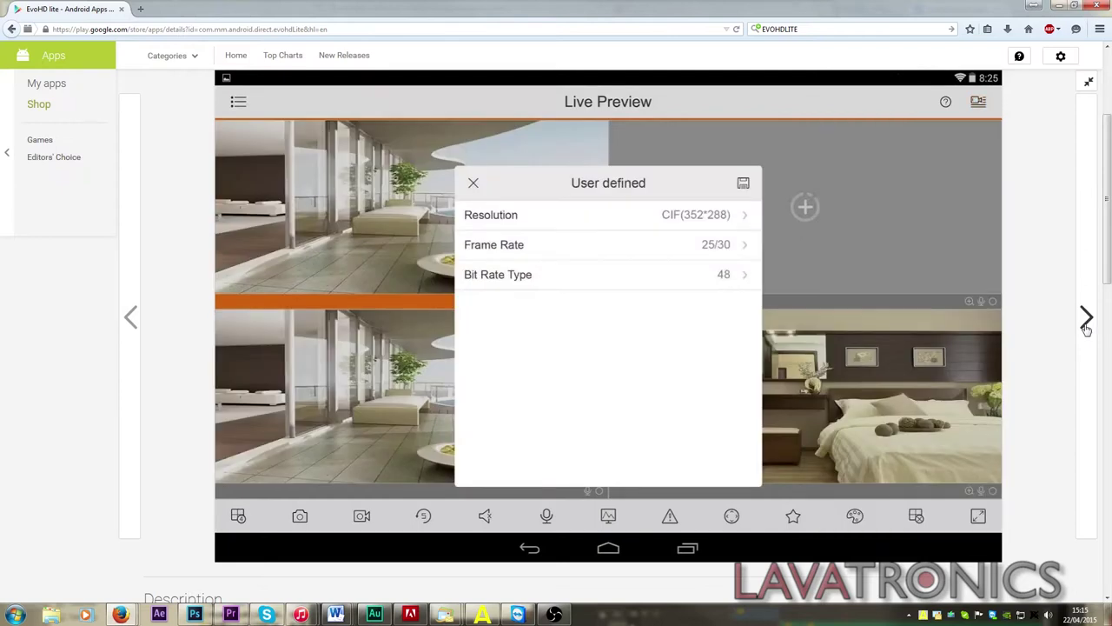
left_click(1086, 322)
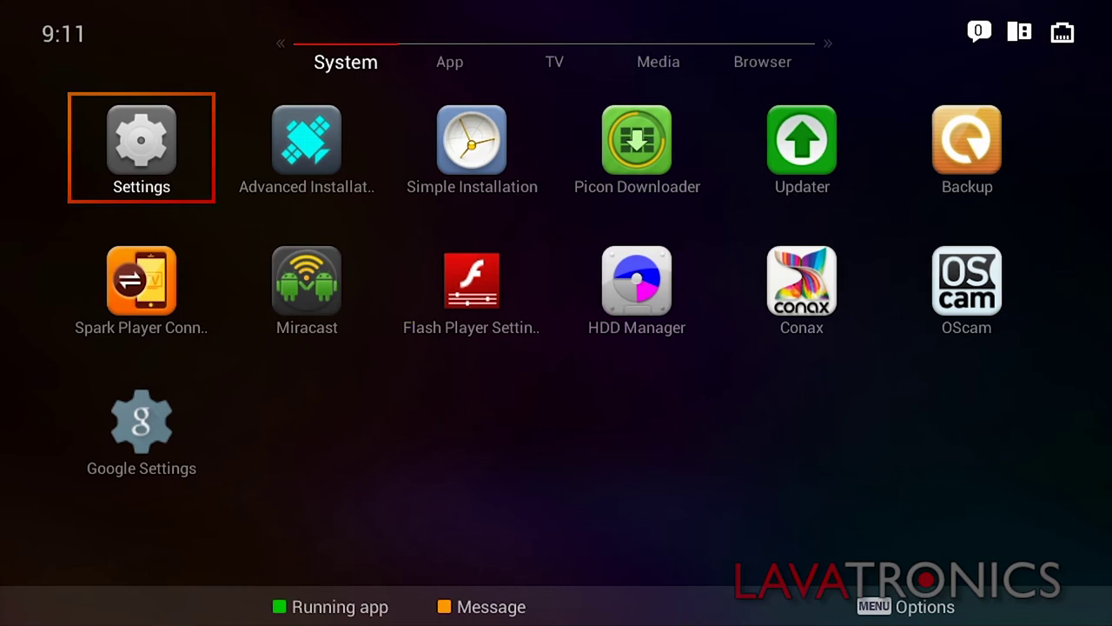
Launch Play Store from the receiver's apps and search for 'evoplus lite'
key("Right")
key("Down")
key("Down")
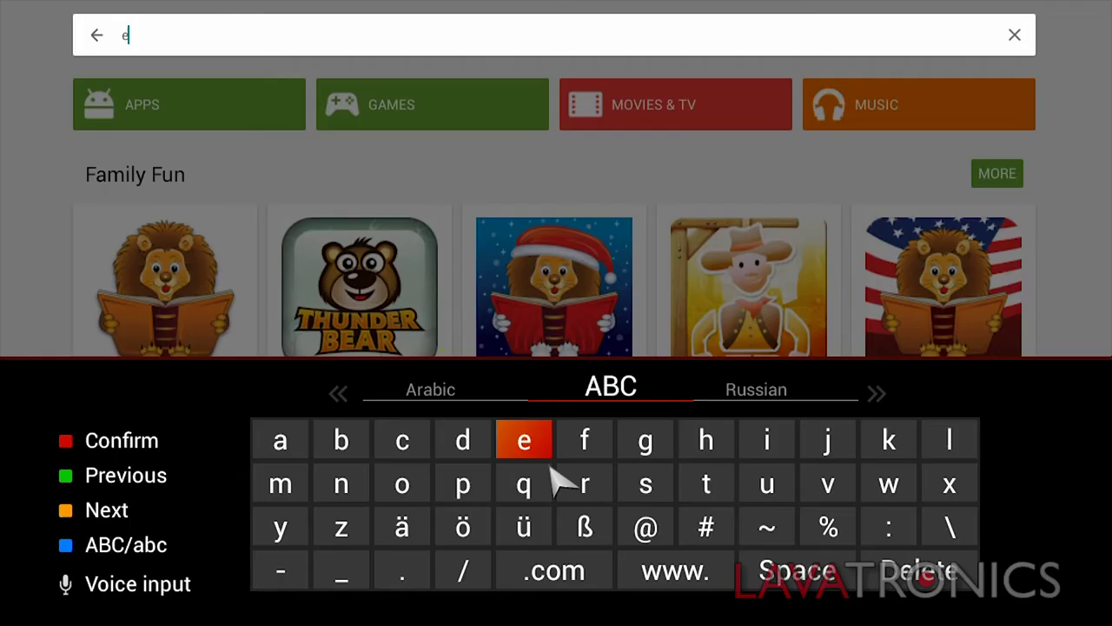
left_click(833, 478)
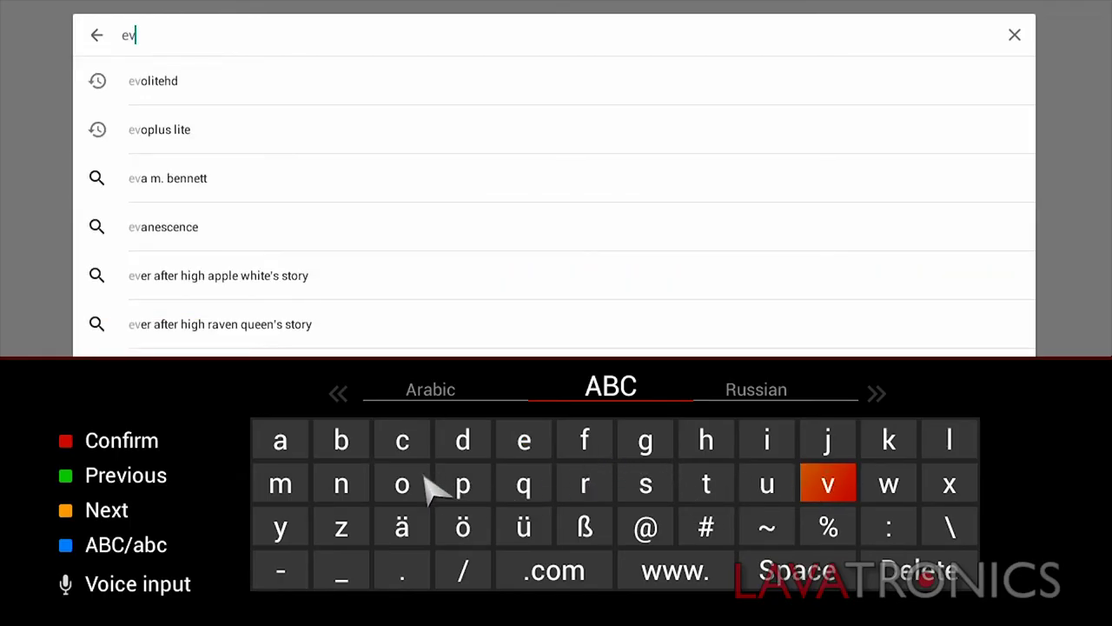
left_click(418, 485)
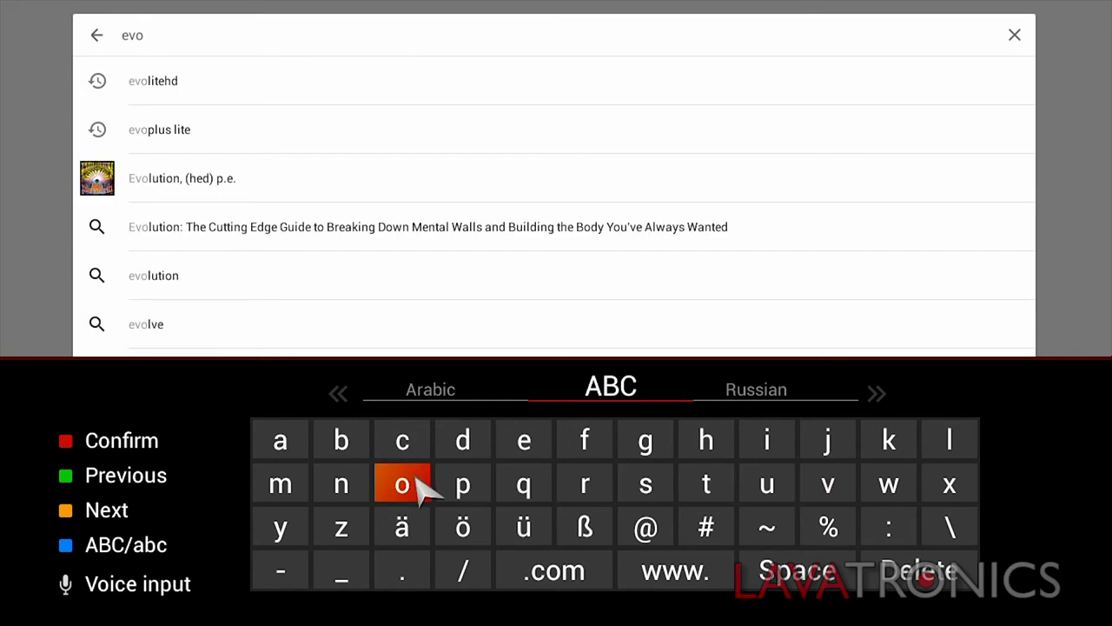
left_click(173, 127)
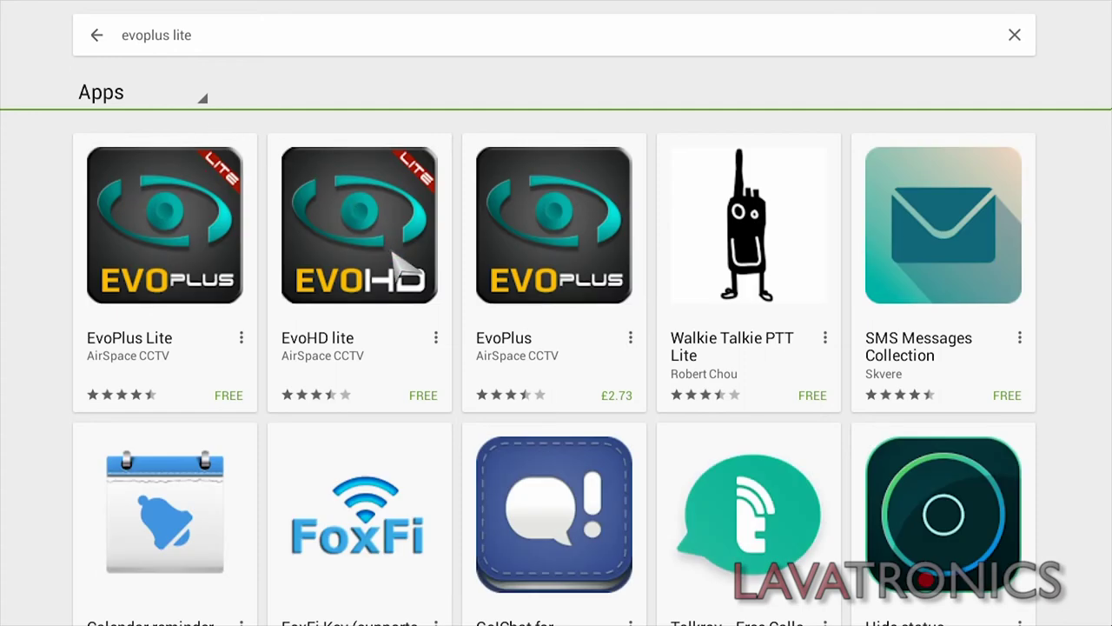
Install EvoHD lite from its Play Store page, accepting the requested permissions
left_click(390, 253)
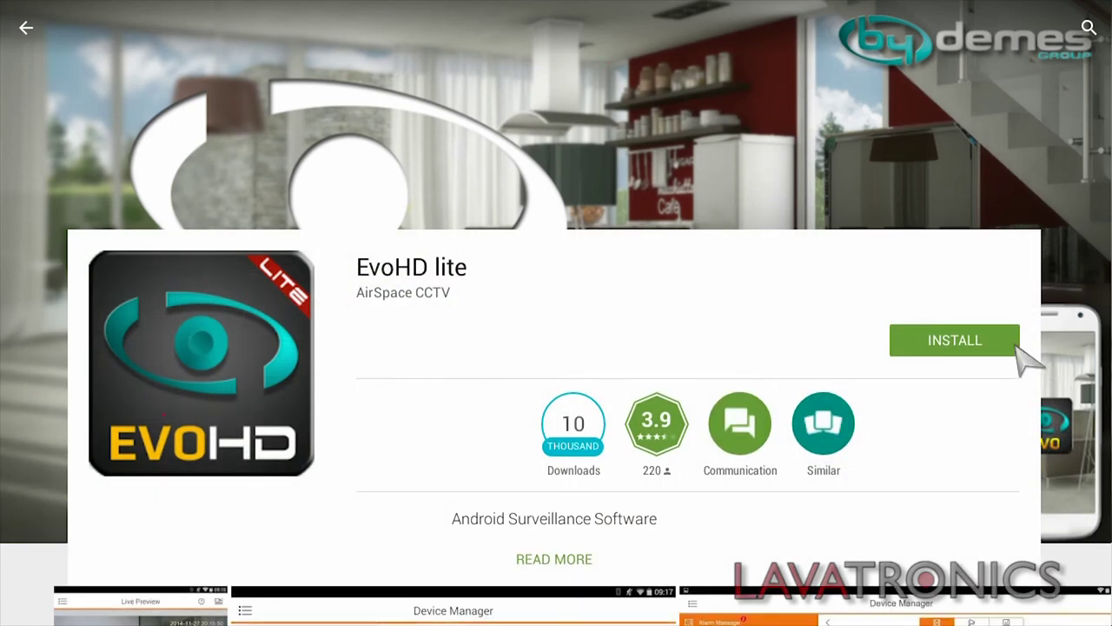
left_click(998, 341)
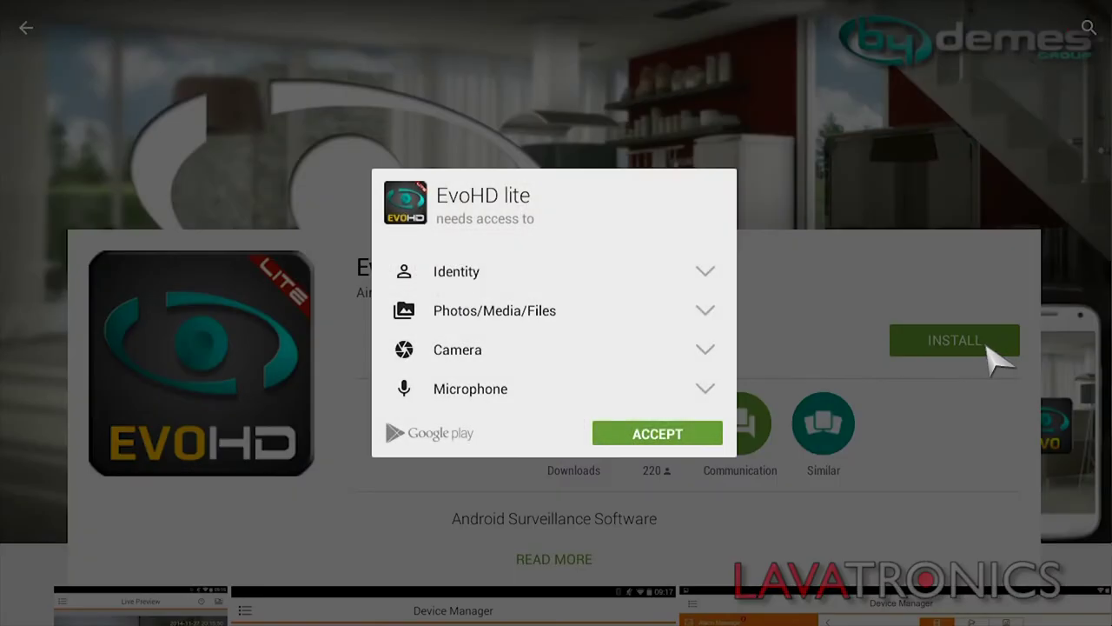
left_click(713, 434)
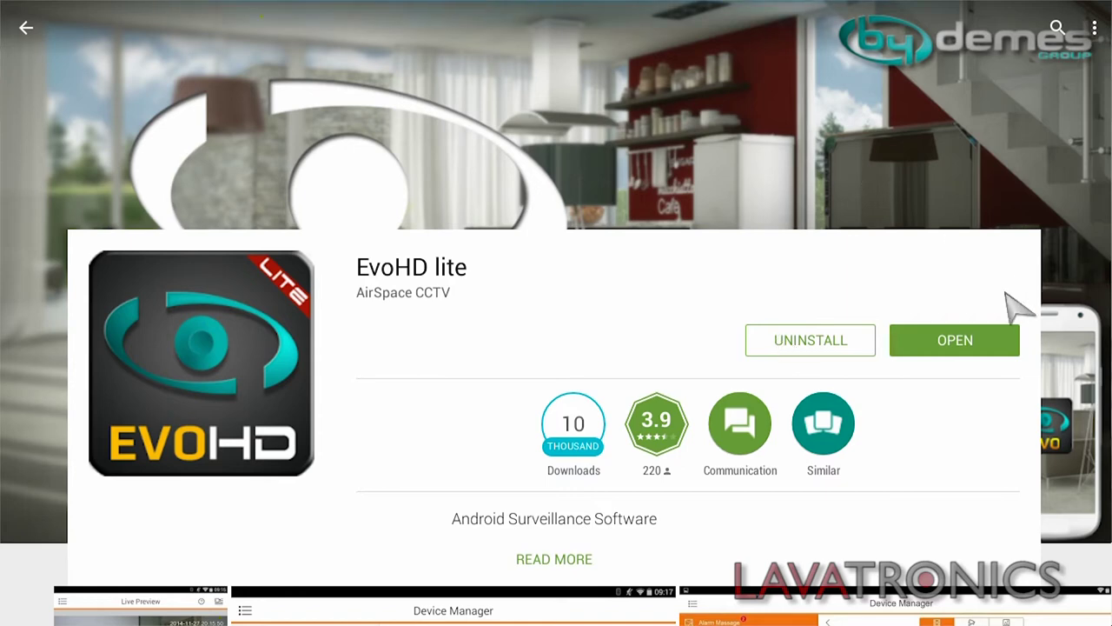
Launch EvoHD lite, dismiss the tutorial, and start a new device in Device Manager
left_click(914, 346)
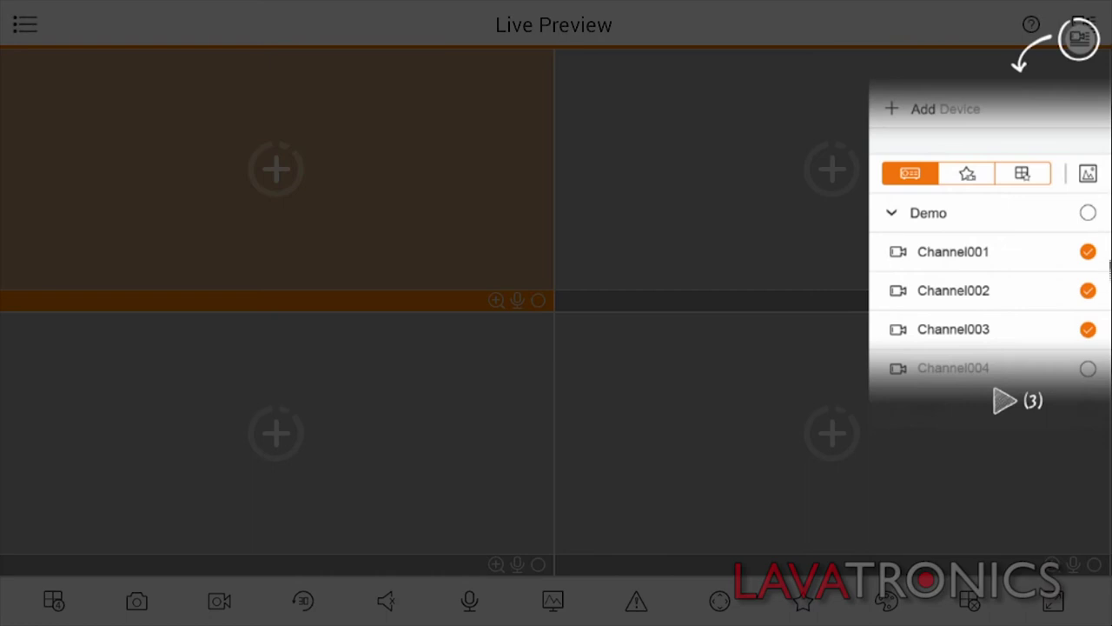
left_click(1015, 305)
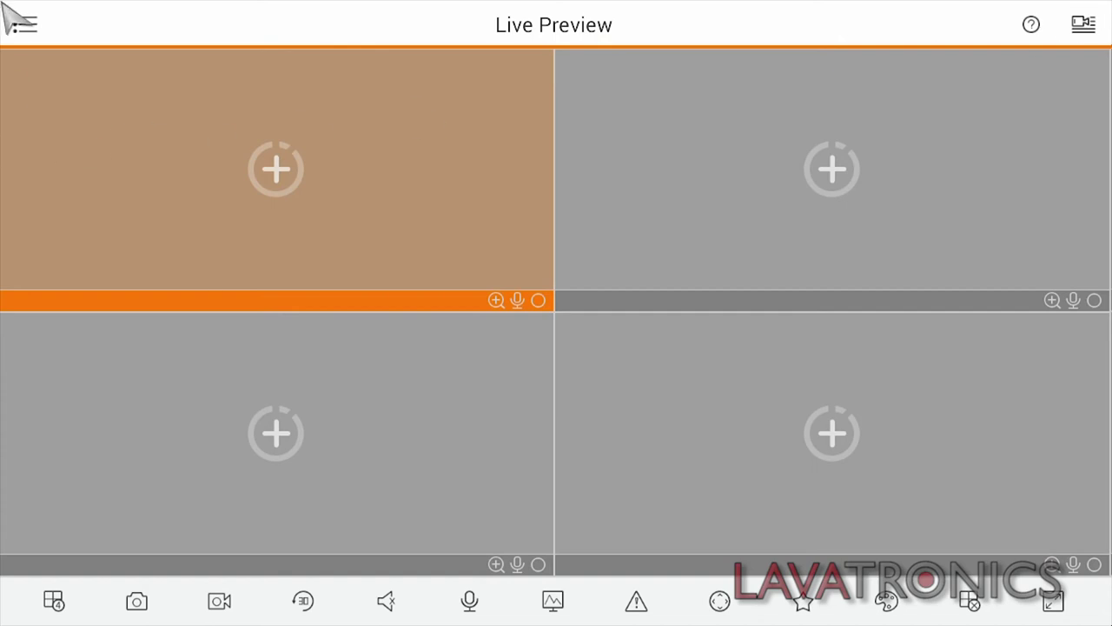
left_click(19, 21)
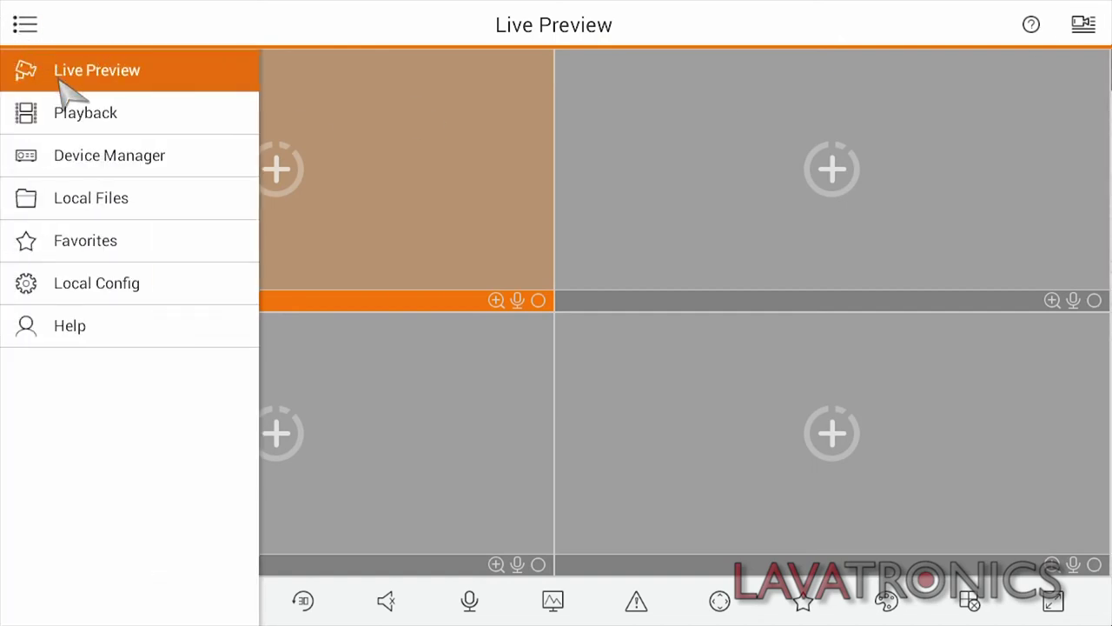
left_click(97, 160)
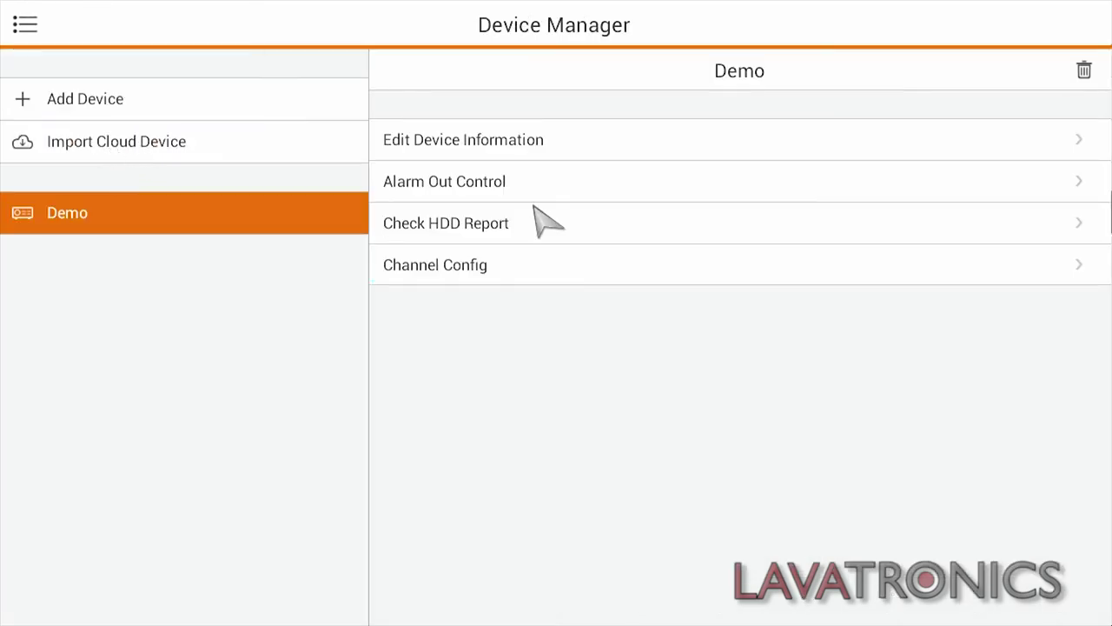
left_click(48, 107)
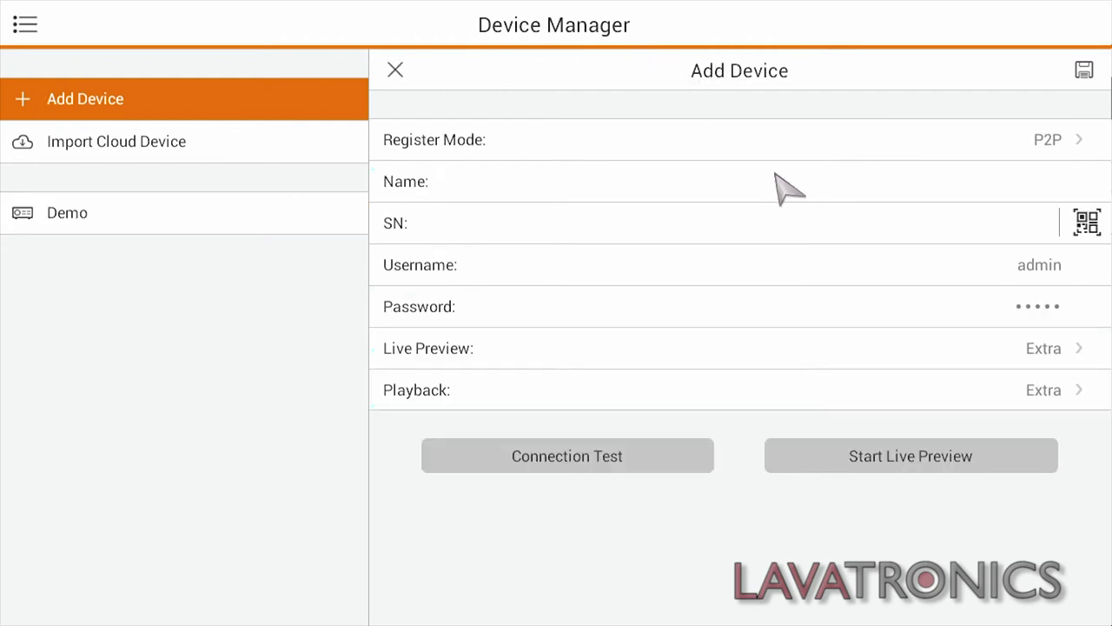
Set the device's register mode to Quick DDNS and enter its address
left_click(1078, 148)
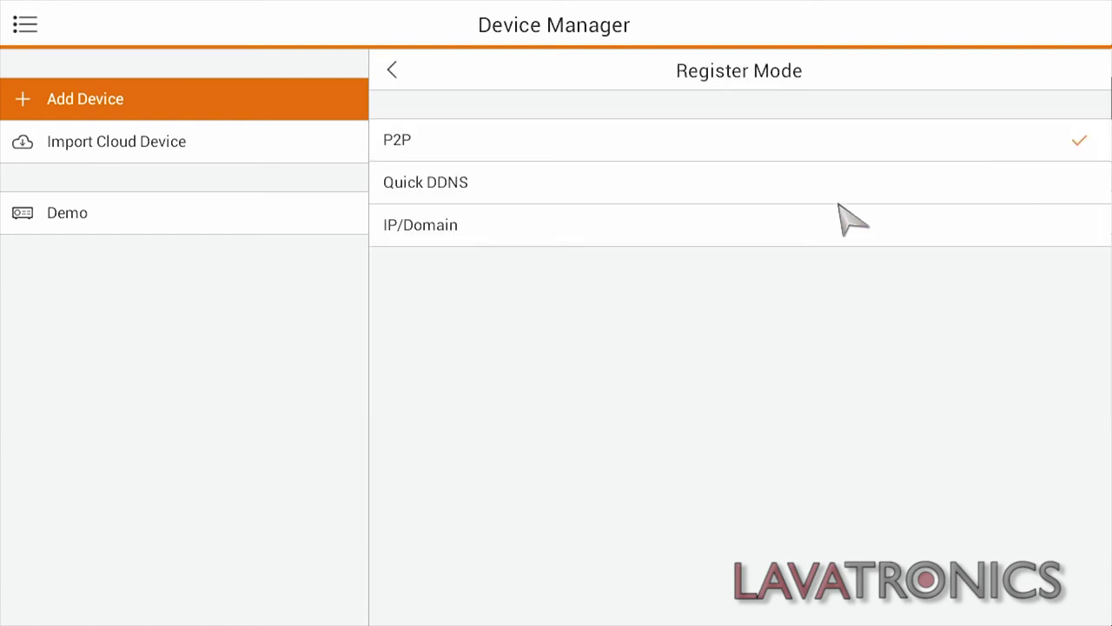
left_click(755, 185)
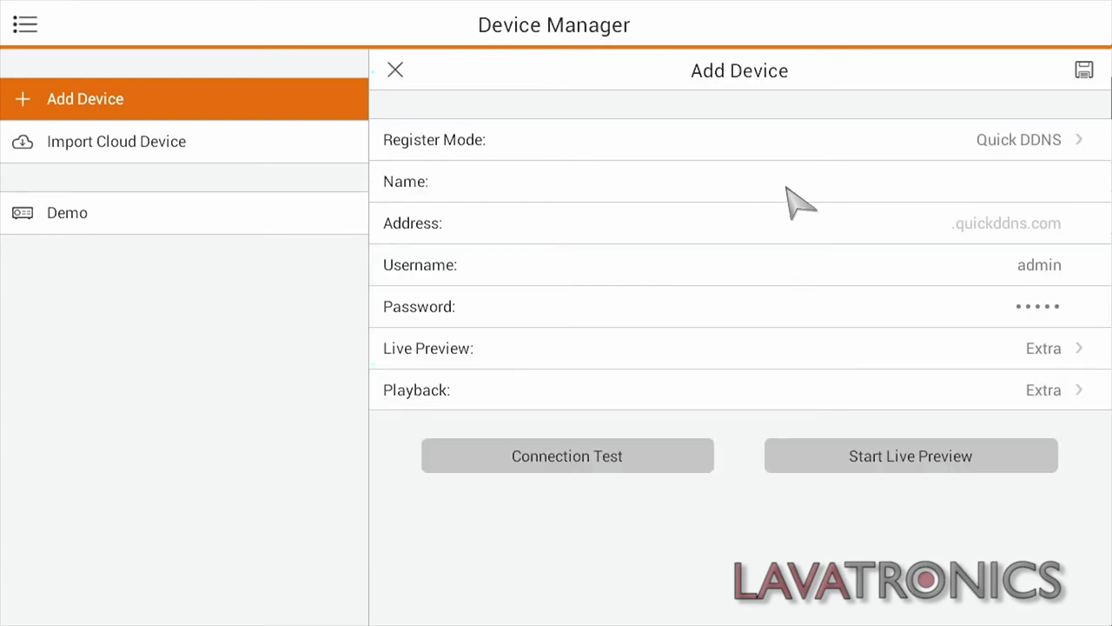
left_click(902, 220)
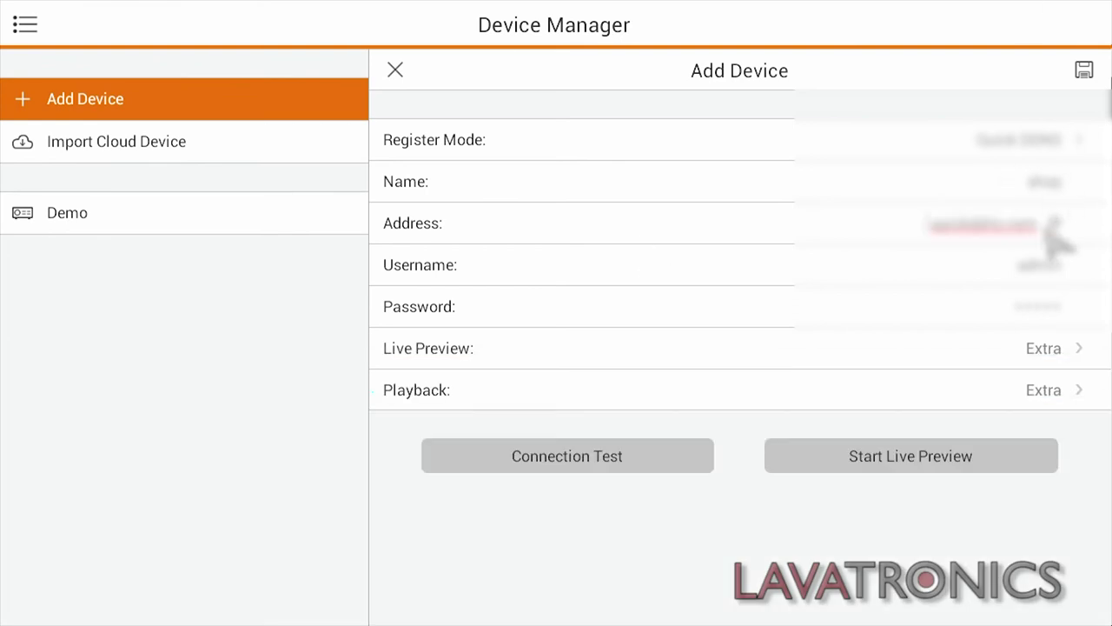
left_click(1053, 222)
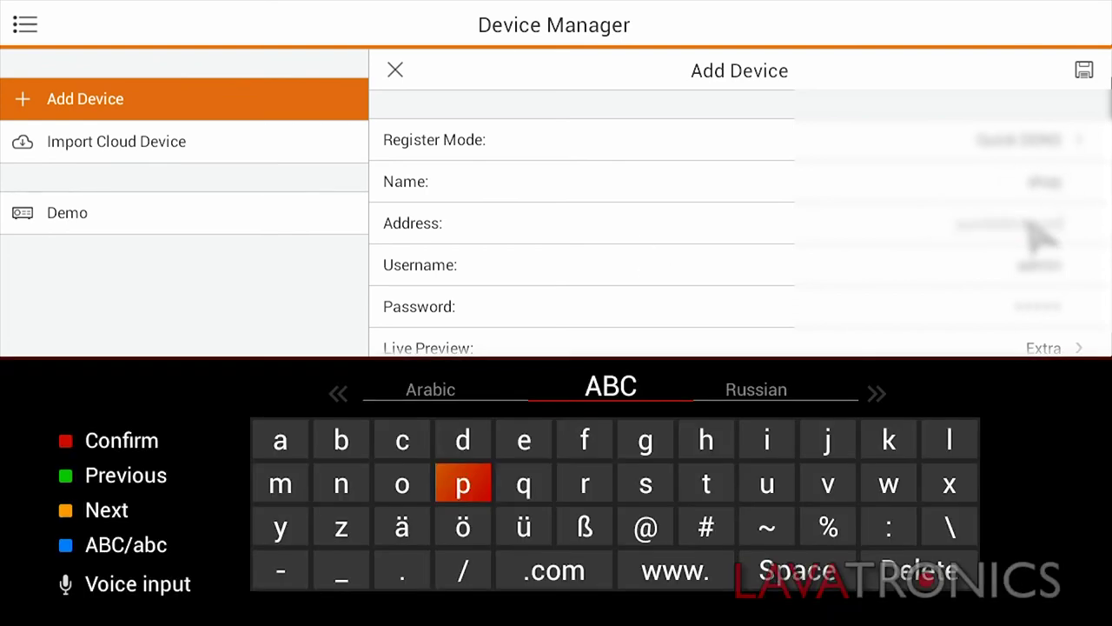
type("mopsulfan")
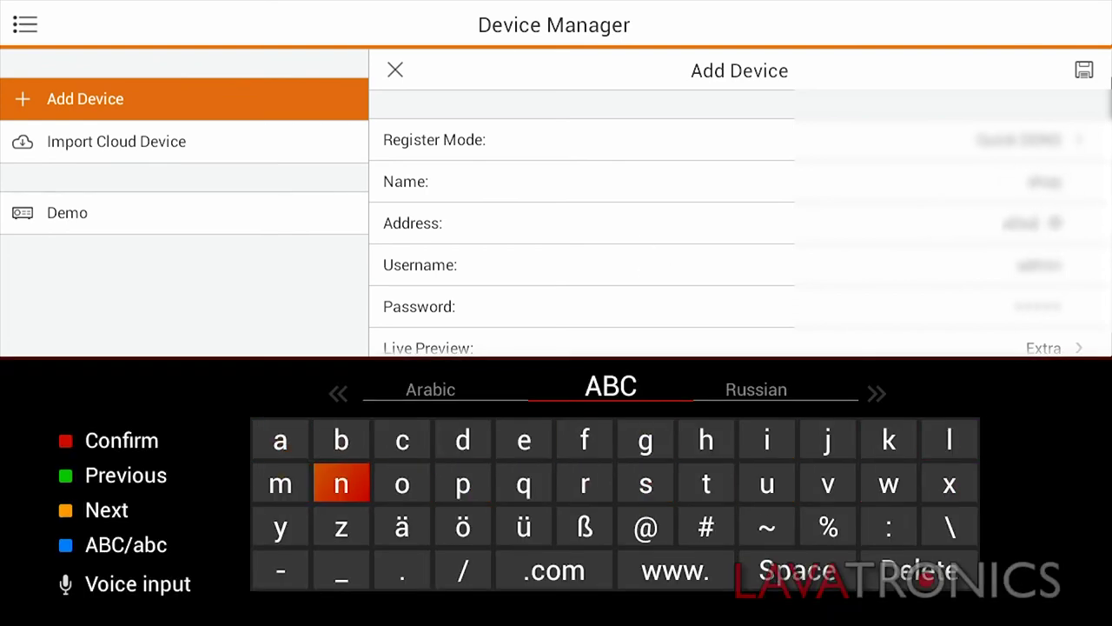
type("pbm@\\iec")
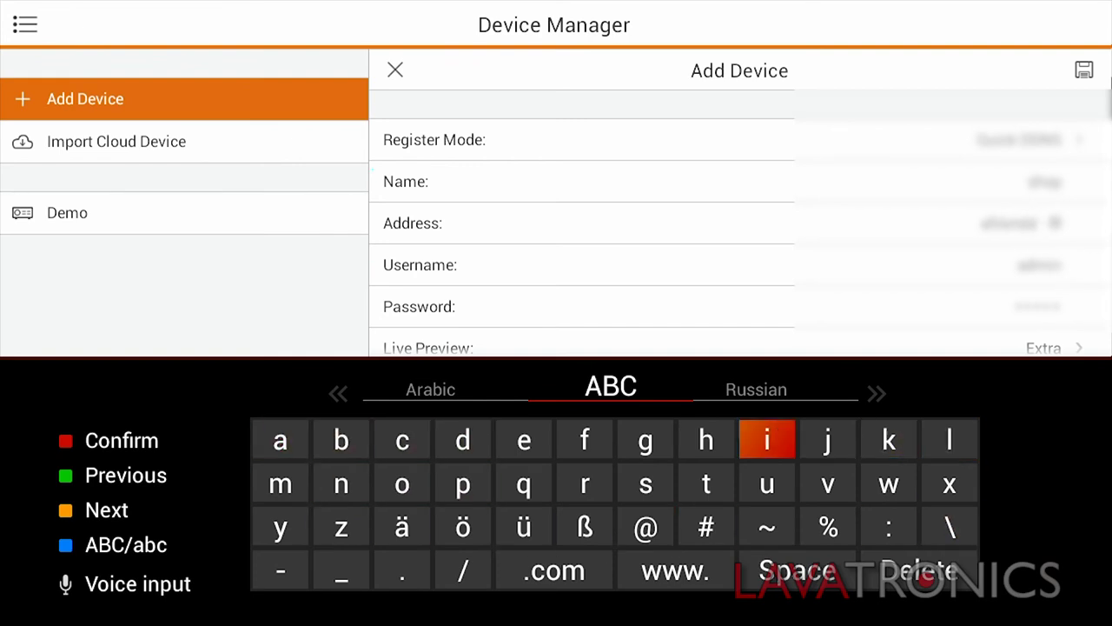
type("suvp.y")
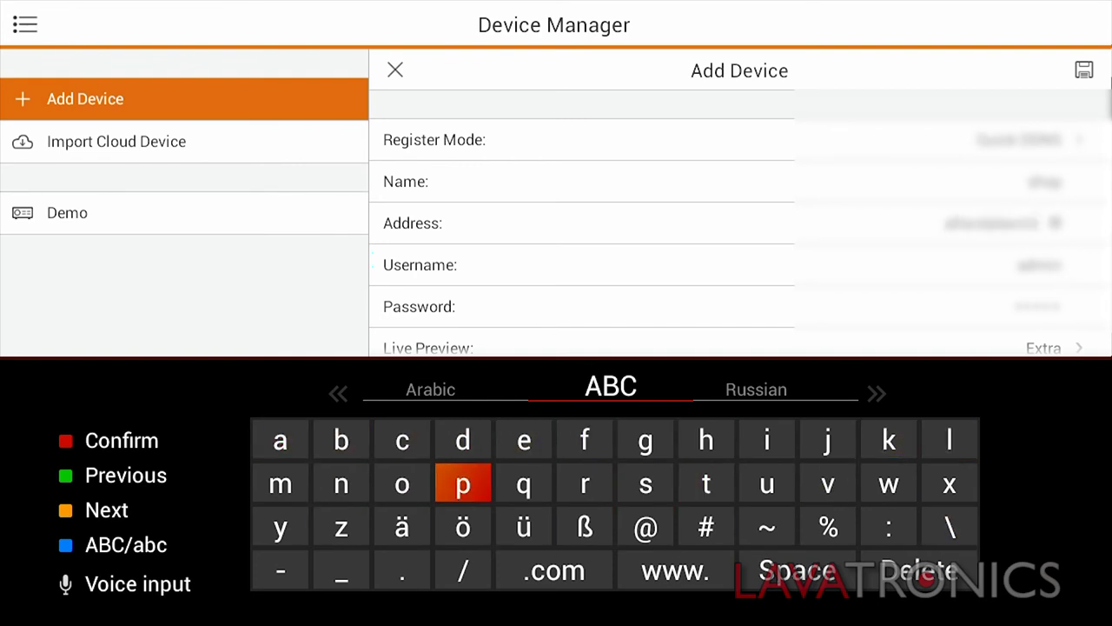
type("örifcswh")
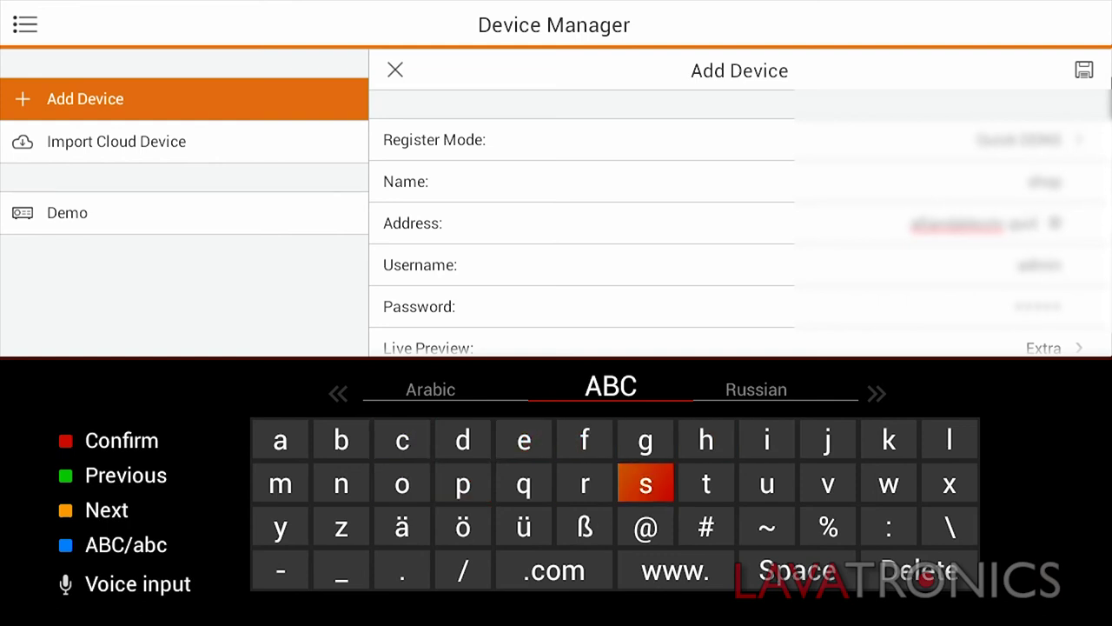
type("gqns@.com")
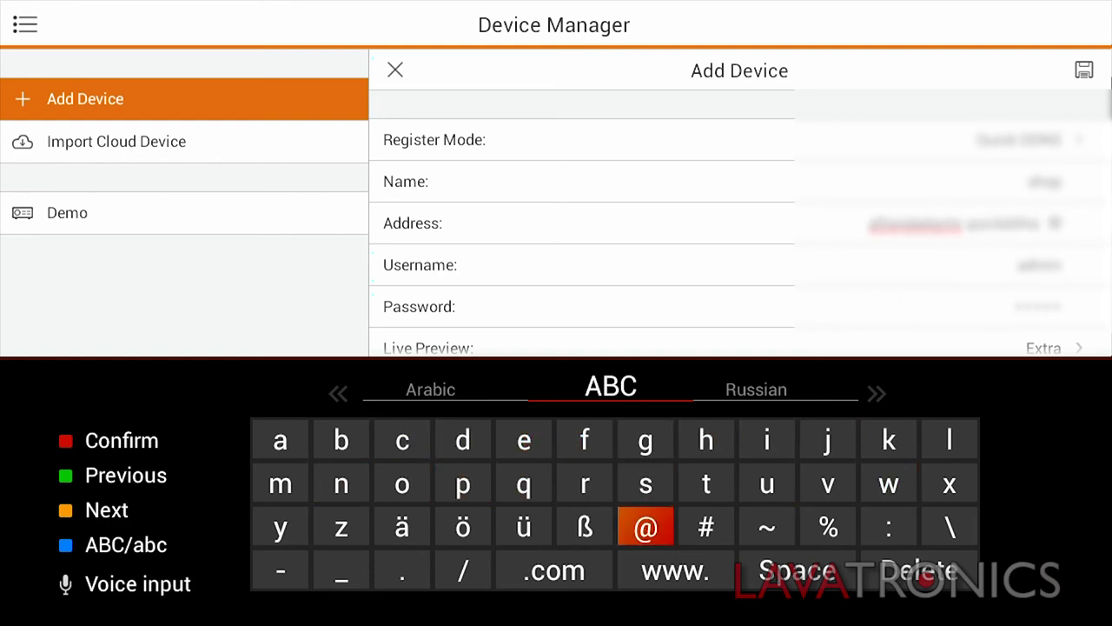
key("Return")
Start live preview of shop-CAM 1–4, then switch to the nine-camera grid layout
left_click(954, 458)
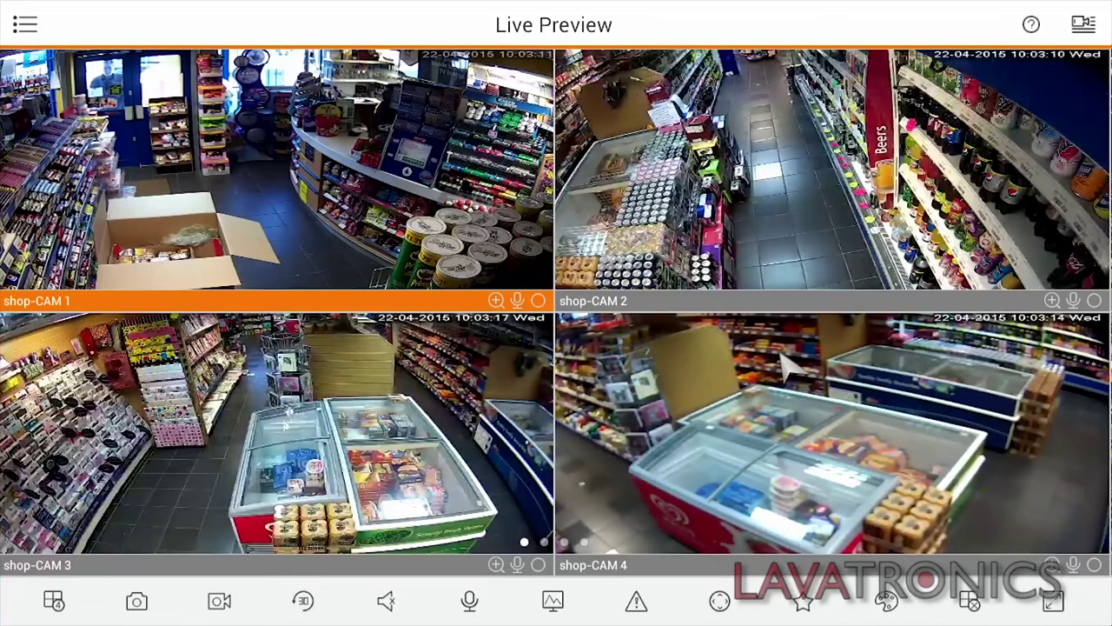
left_click(53, 600)
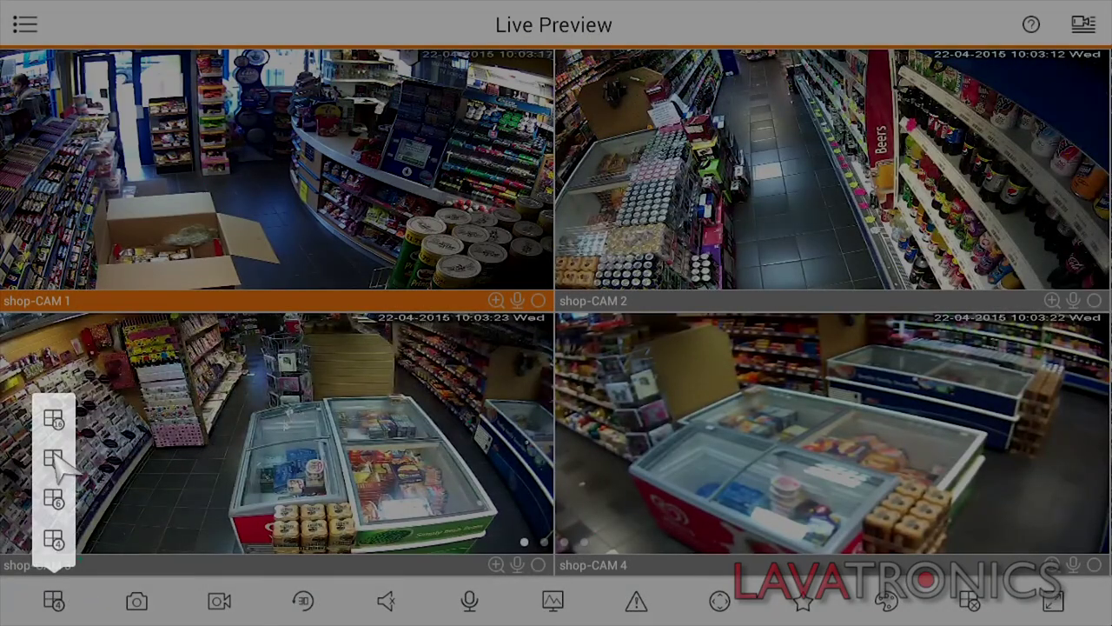
left_click(54, 458)
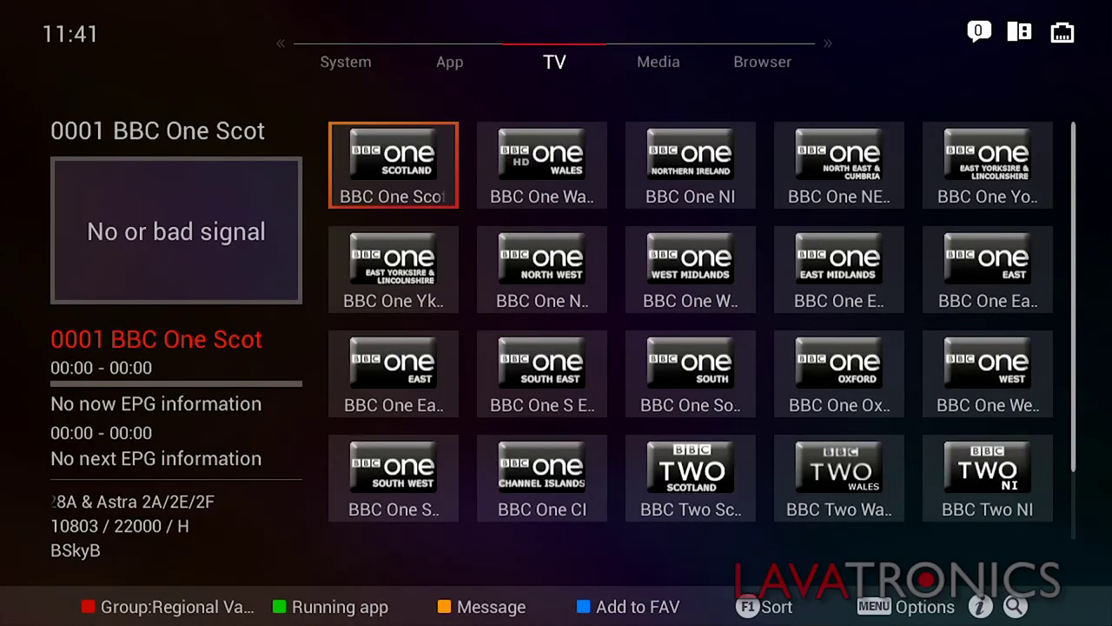
Return to EvoHD Lite through the receiver's F2 running-apps list
key("F2")
key("Right")
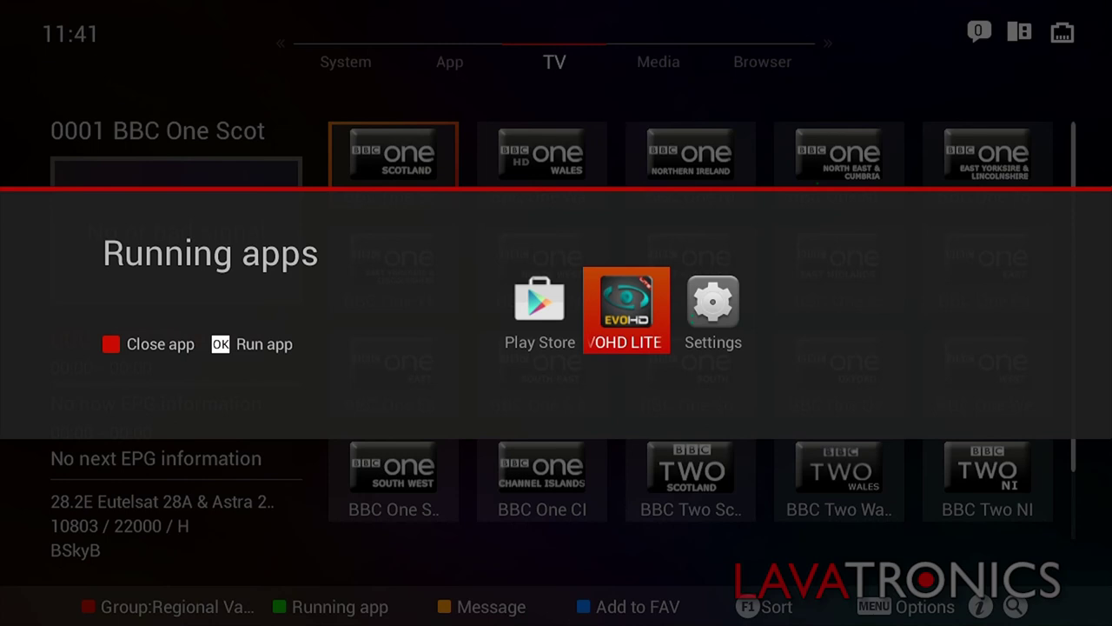
key("Return")
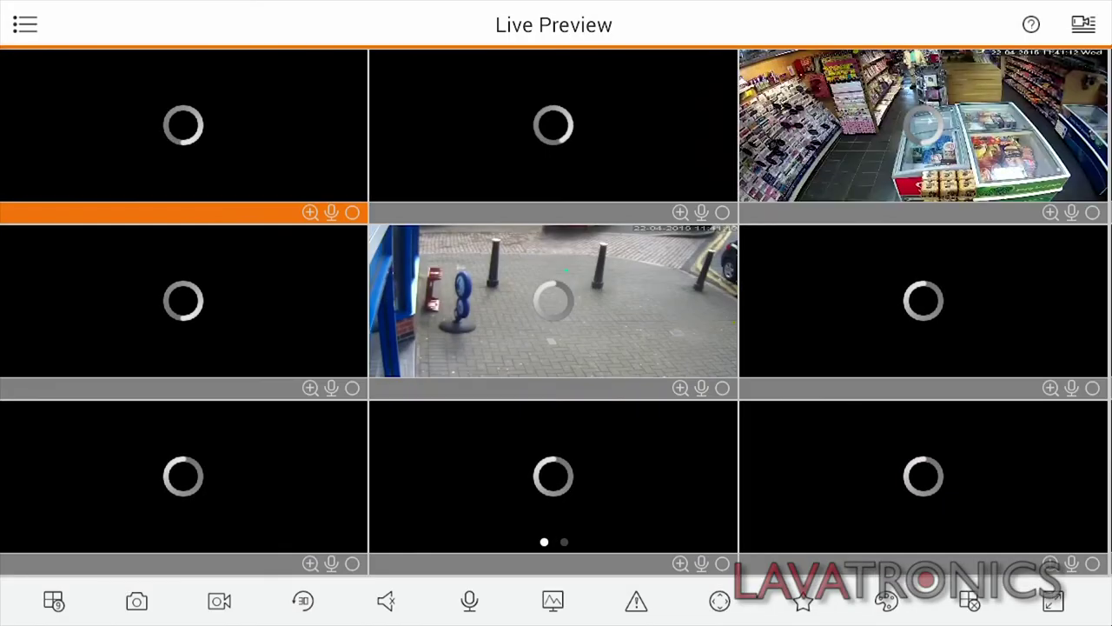